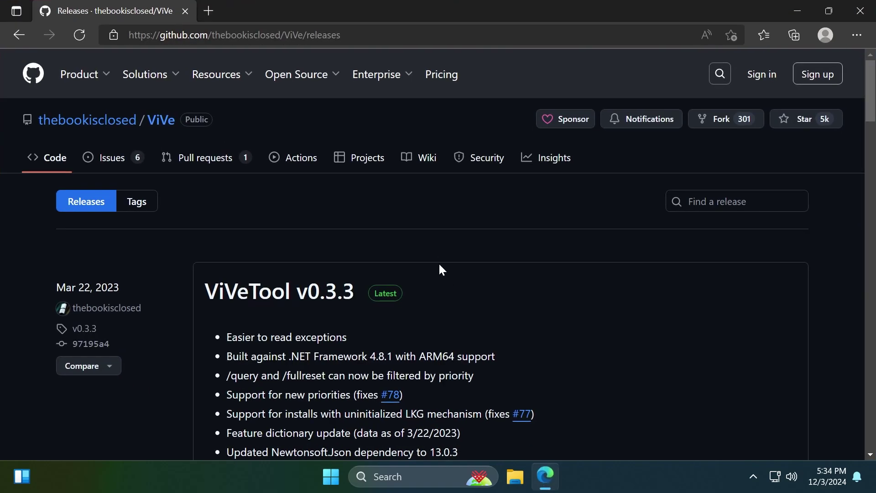
# Download ViVeTool-v0.3.3.zip from the Assets list of the v0.3.3 release
pyautogui.scroll(-2, 436, 247)
pyautogui.scroll(-1, 435, 247)
pyautogui.scroll(2, 442, 233)
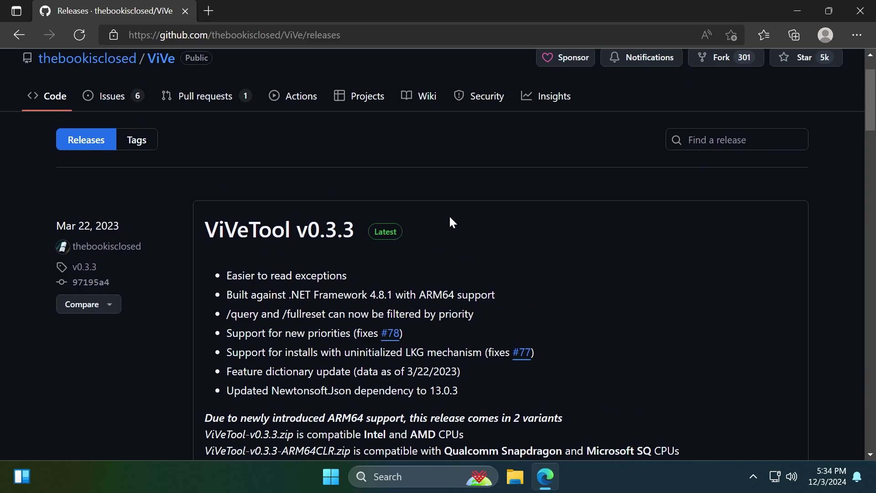
pyautogui.scroll(-4, 450, 219)
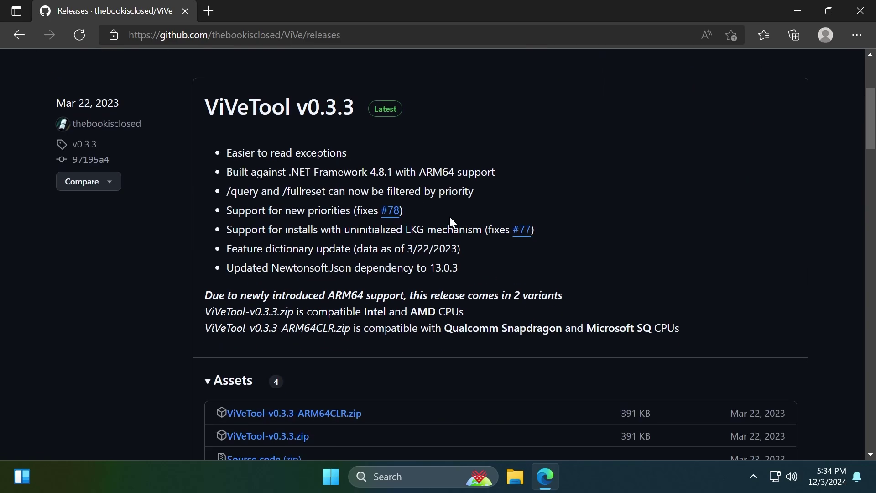
pyautogui.click(291, 375)
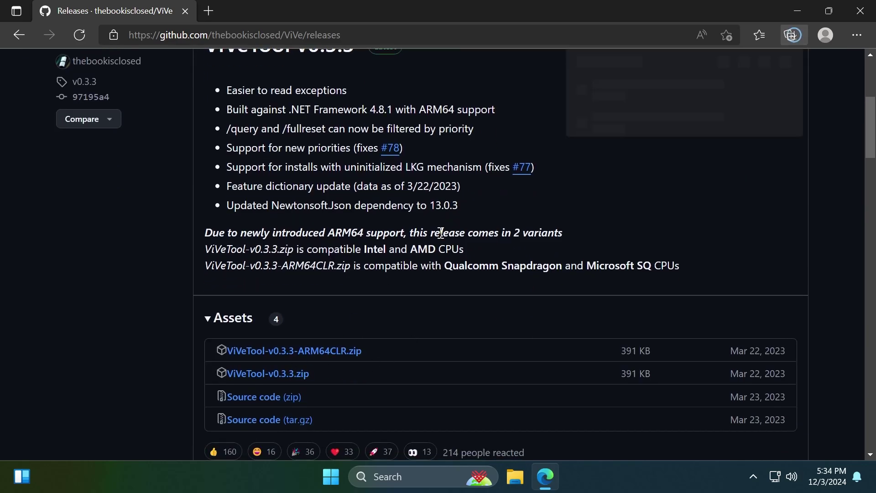
# Start Extract all on the ViVeTool zip and browse to drive C for the destination
pyautogui.click(655, 101)
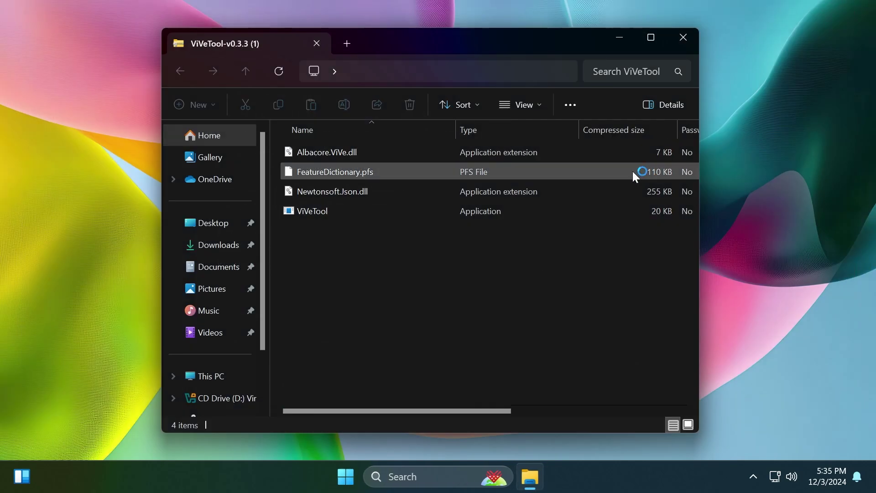
pyautogui.click(570, 104)
pyautogui.click(535, 136)
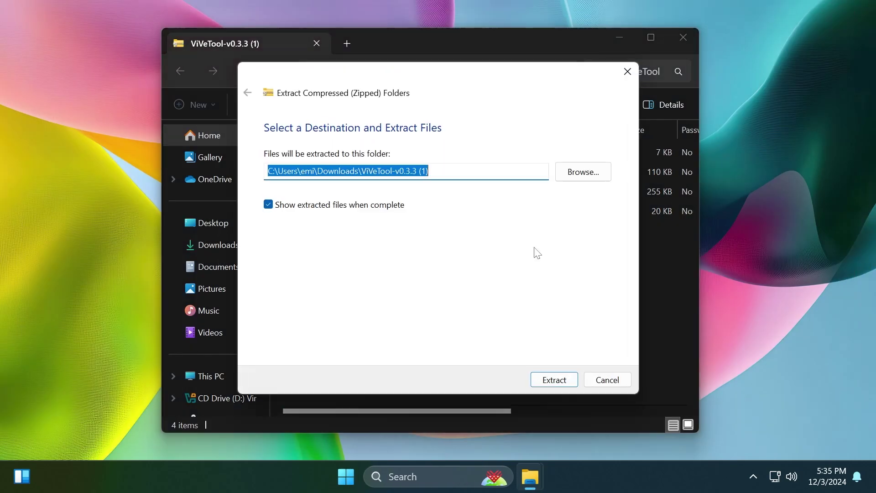
pyautogui.click(580, 170)
pyautogui.scroll(-3, 300, 251)
pyautogui.click(288, 229)
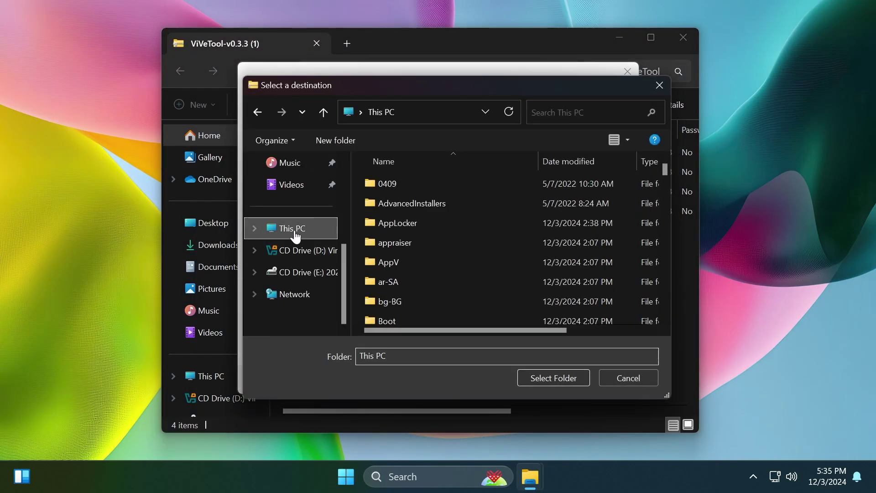
pyautogui.click(419, 193)
pyautogui.doubleClick(419, 194)
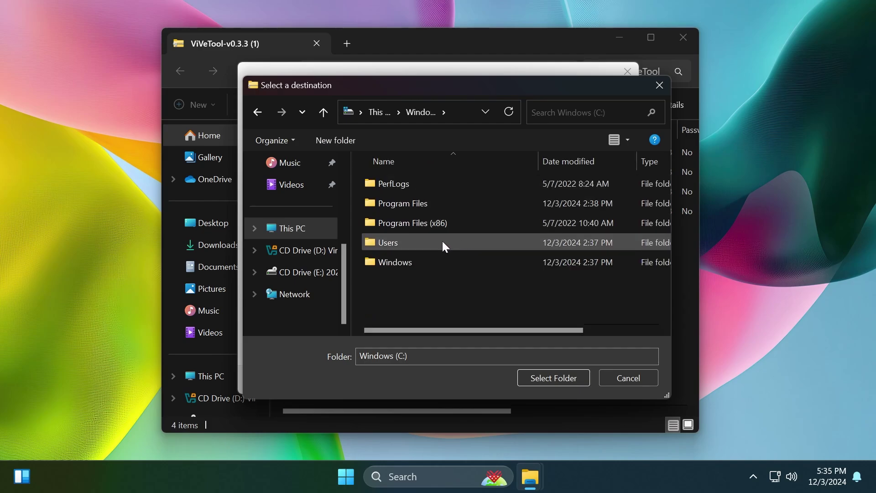
# Create a 'Hidden Features' folder on drive C and choose it as the extraction destination
pyautogui.rightClick(436, 288)
pyautogui.moveTo(539, 424)
pyautogui.click(602, 419)
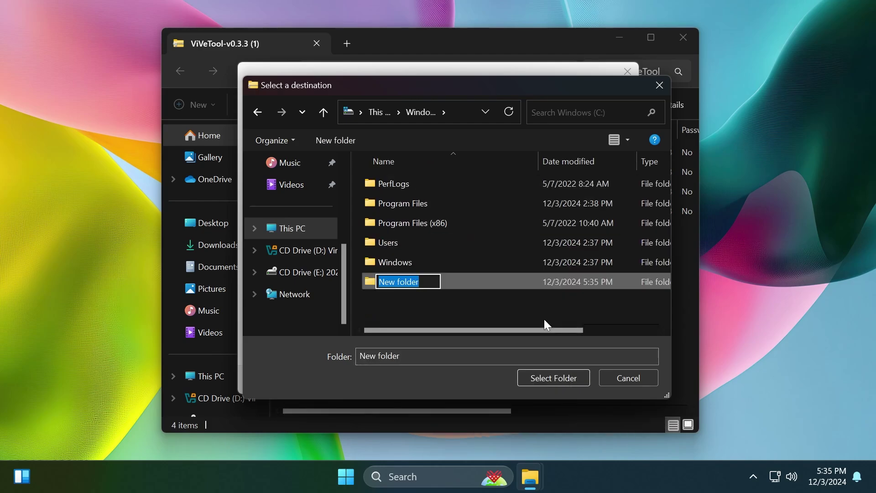
pyautogui.write('Hidden Features')
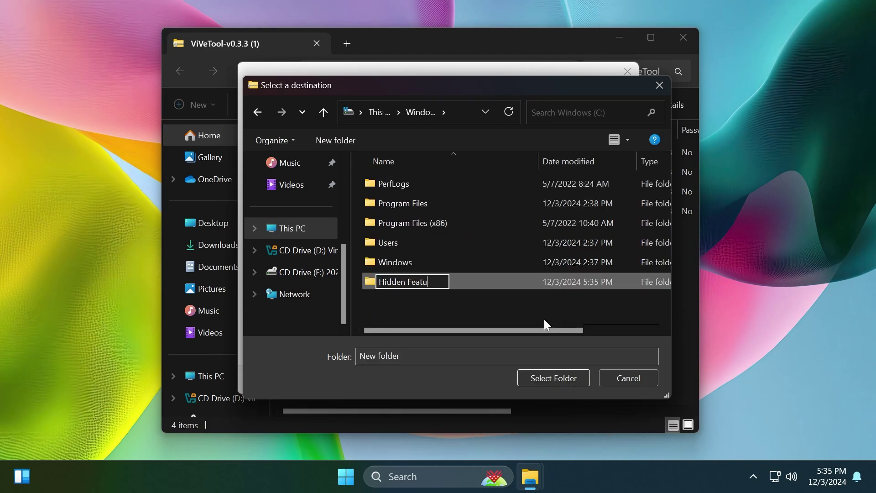
pyautogui.press('Return')
pyautogui.click(554, 377)
pyautogui.click(357, 172)
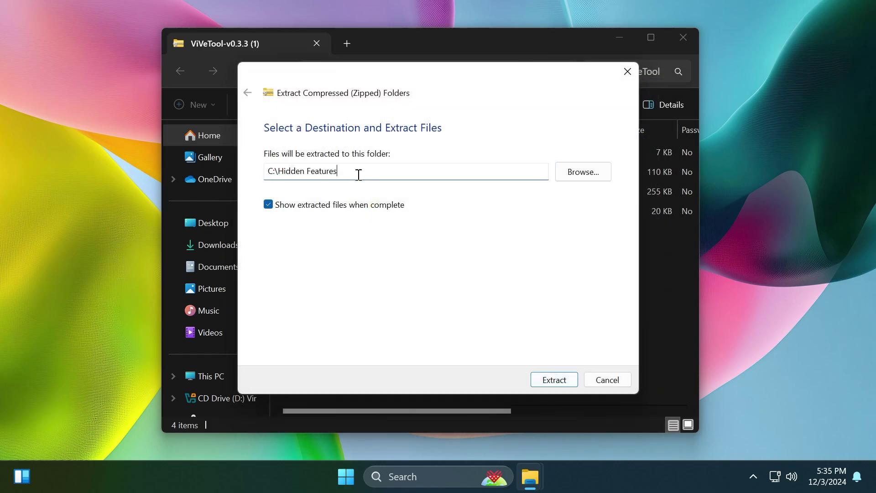
pyautogui.hotkey('ctrl', 'a')
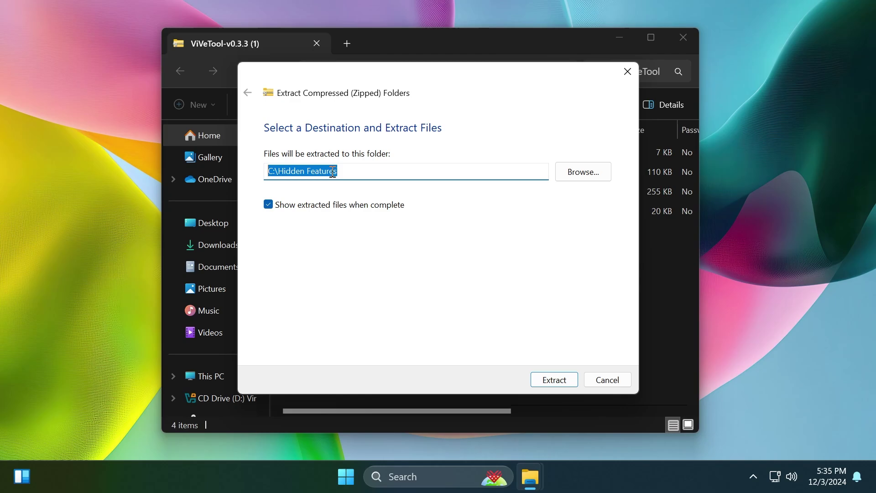
# Extract the files to C:\Hidden Features, close the folder, and run Command Prompt as administrator
pyautogui.click(558, 386)
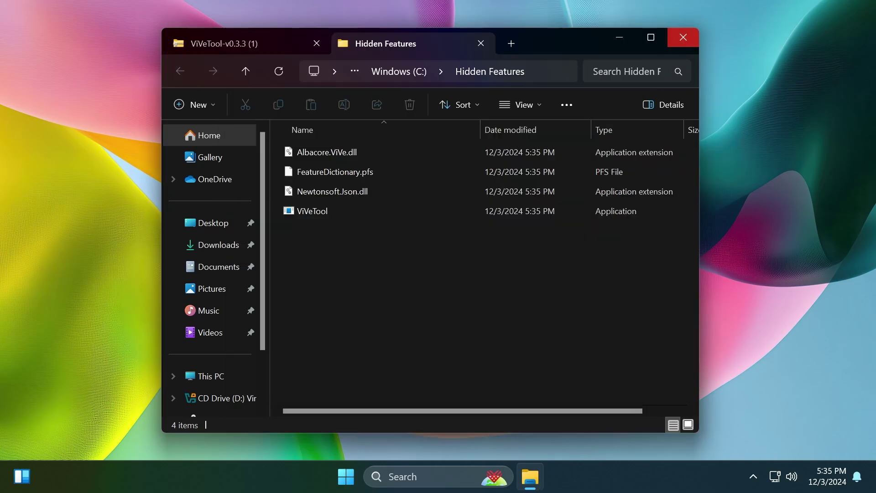
pyautogui.click(680, 40)
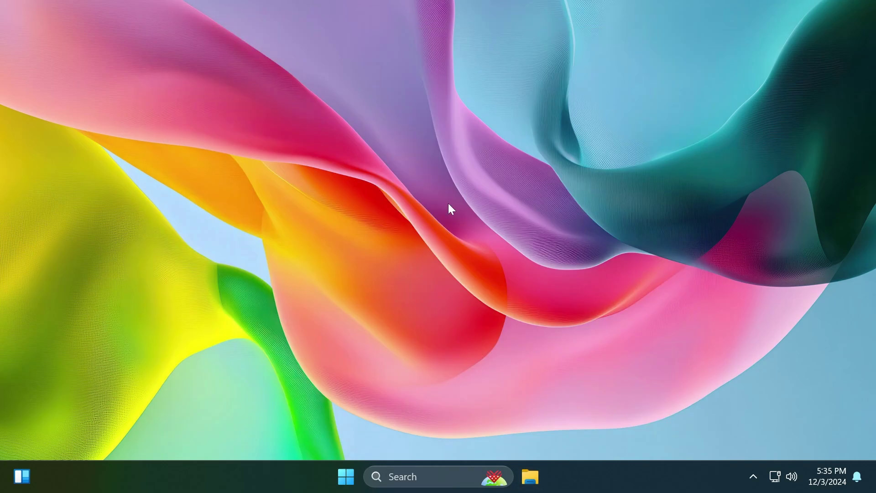
pyautogui.press('super')
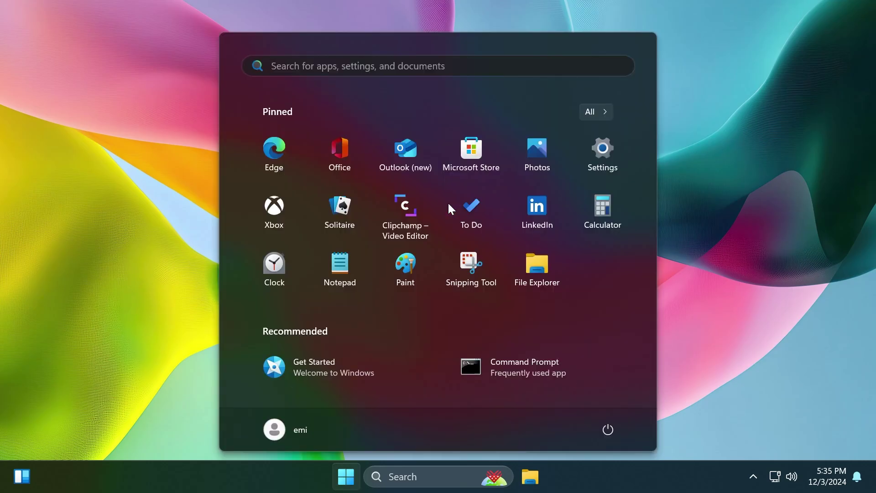
pyautogui.write('cmd')
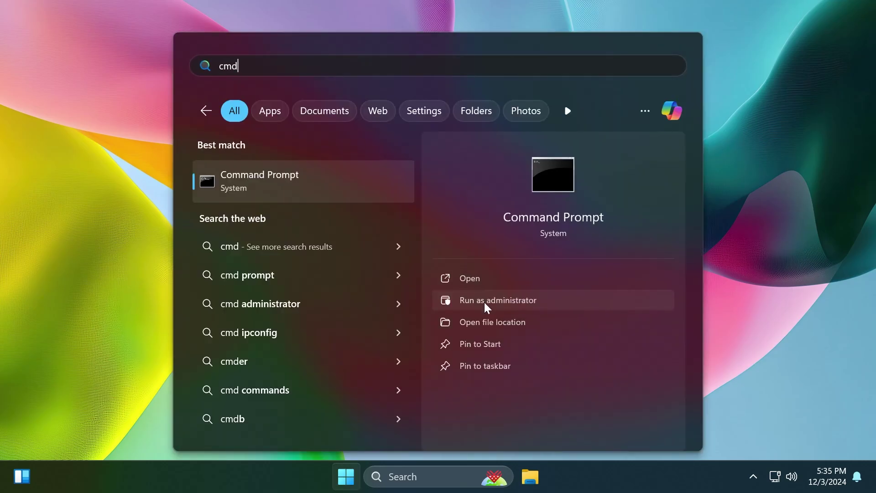
pyautogui.click(483, 301)
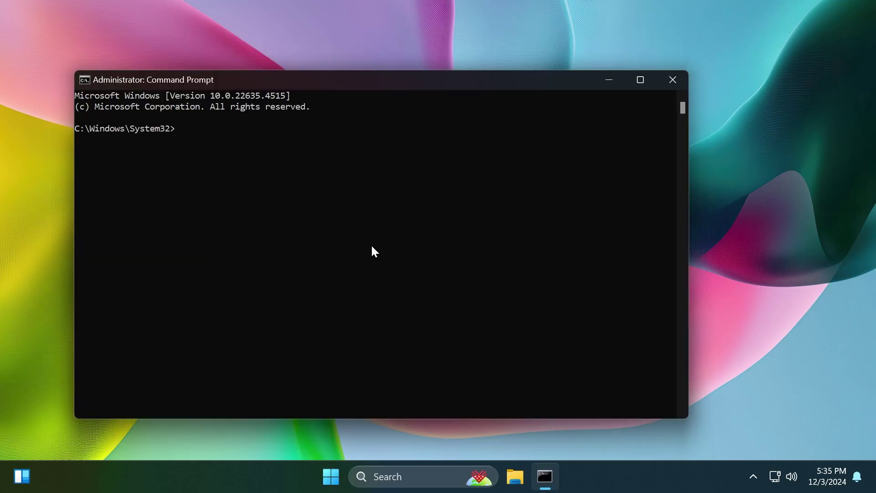
# Run 'vivetool /enable' for feature IDs 49143212, 52081114 and 48433719 in turn
pyautogui.click(346, 230)
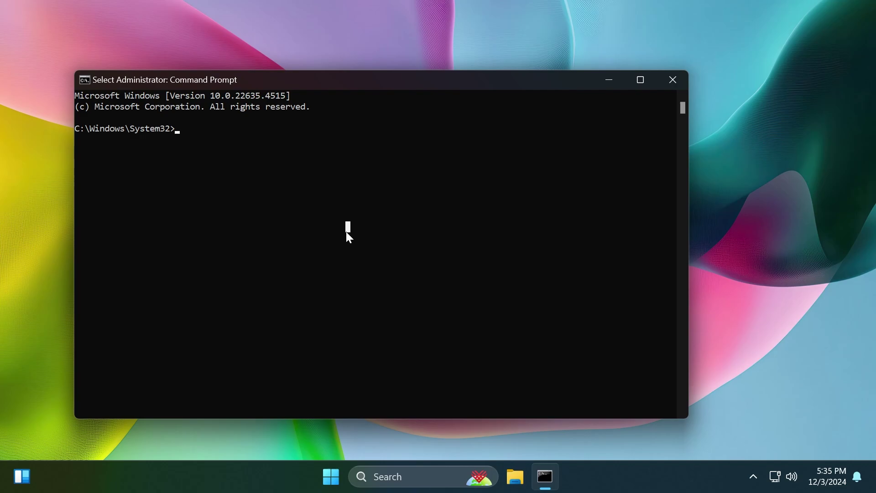
pyautogui.write('vivetool /enable /id:49143212')
pyautogui.press('Return')
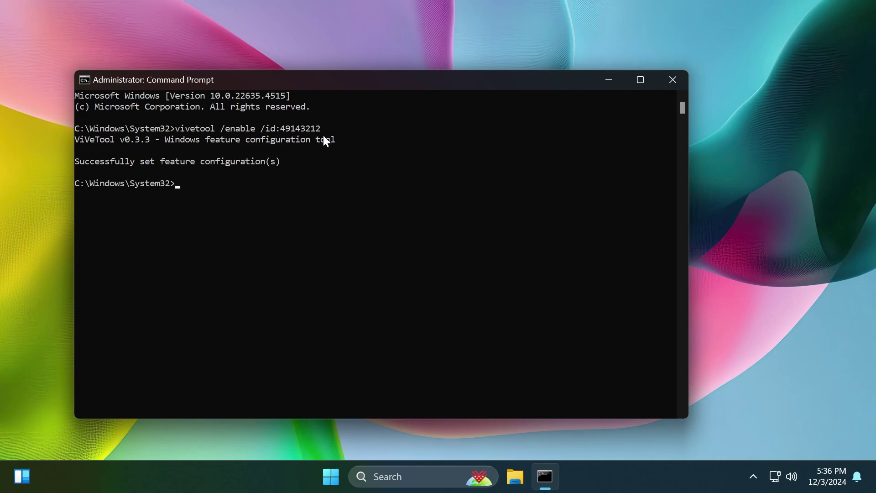
pyautogui.click(266, 223)
pyautogui.write('vivetool /enable /id:49143212')
pyautogui.press('BackSpace')
pyautogui.press('BackSpace')
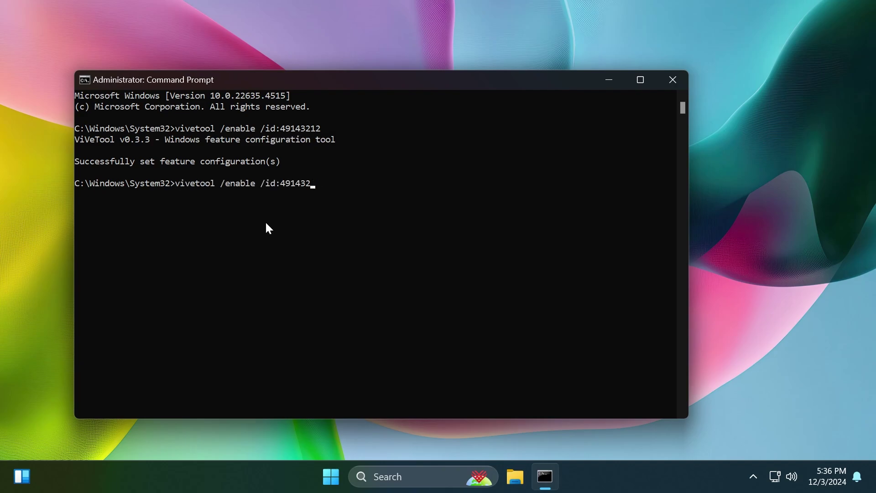
pyautogui.press('BackSpace')
pyautogui.press('BackSpace')
pyautogui.press('BackSpace')
pyautogui.press('BackSpace')
pyautogui.press('BackSpace')
pyautogui.press('BackSpace')
pyautogui.write('52081114')
pyautogui.press('Return')
pyautogui.write('vivetool /enable /id:48433719')
pyautogui.press('Return')
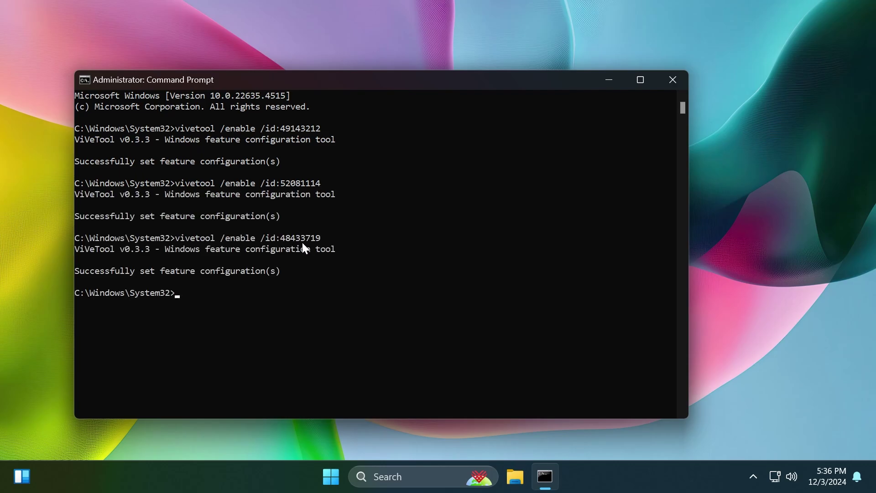
# Enable feature 47944061, re-run the enable for 48433719, then close Command Prompt
pyautogui.click(327, 295)
pyautogui.rightClick(284, 329)
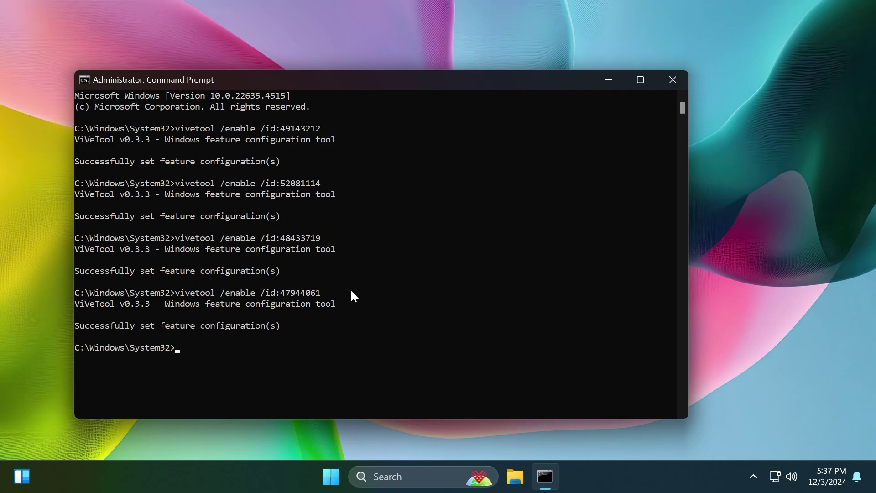
pyautogui.press('Up')
pyautogui.press('Up')
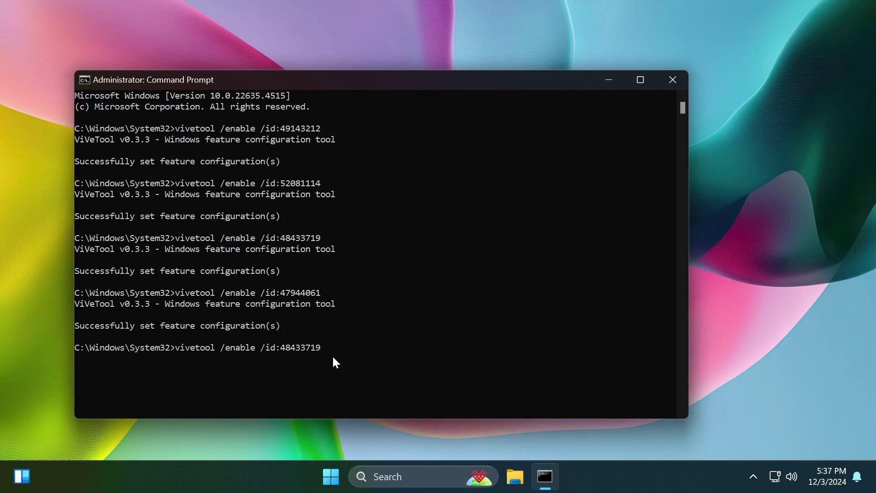
pyautogui.press('Return')
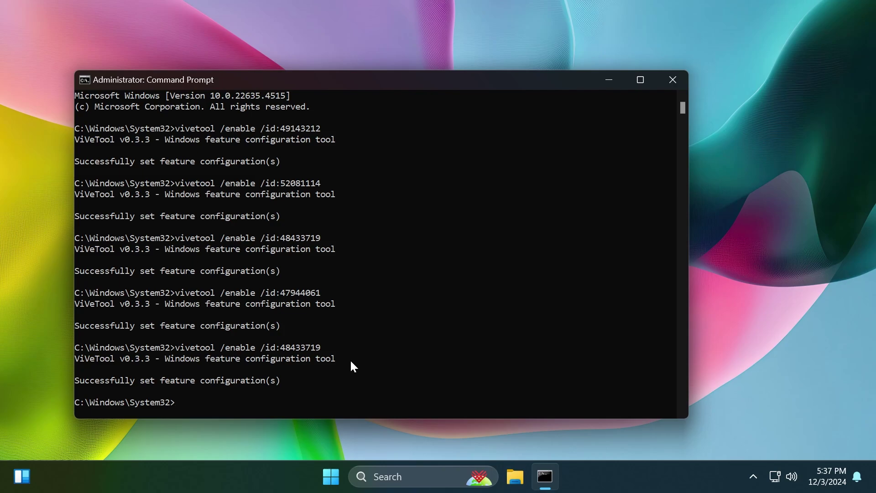
pyautogui.moveTo(322, 79); pyautogui.dragTo(304, 67)
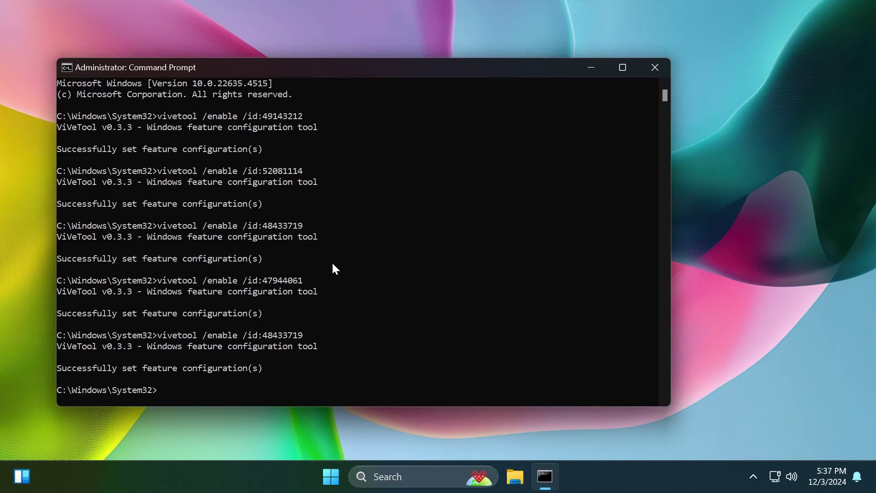
pyautogui.click(661, 74)
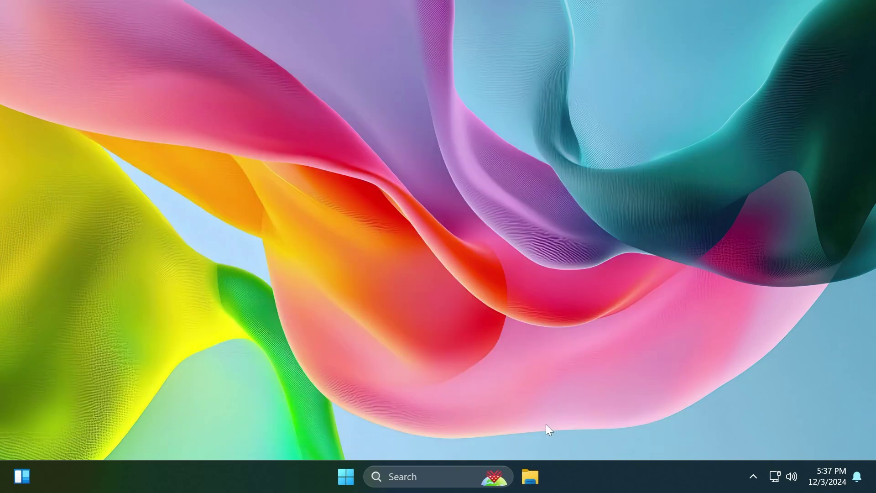
# Set the taskbar alignment to Left in Taskbar settings
pyautogui.rightClick(623, 475)
pyautogui.click(651, 446)
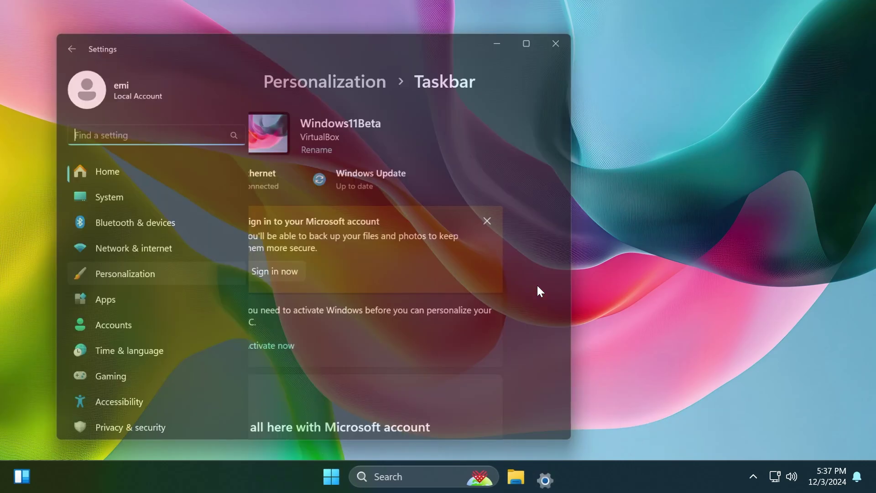
pyautogui.scroll(-7, 497, 185)
pyautogui.click(575, 37)
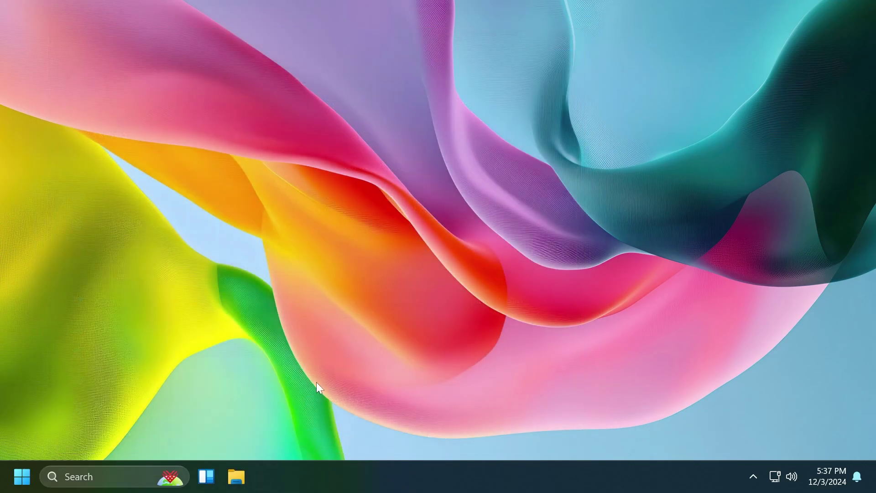
# Open the Downloads folder holding the '4k' wallpaper in File Explorer via its file location
pyautogui.click(237, 476)
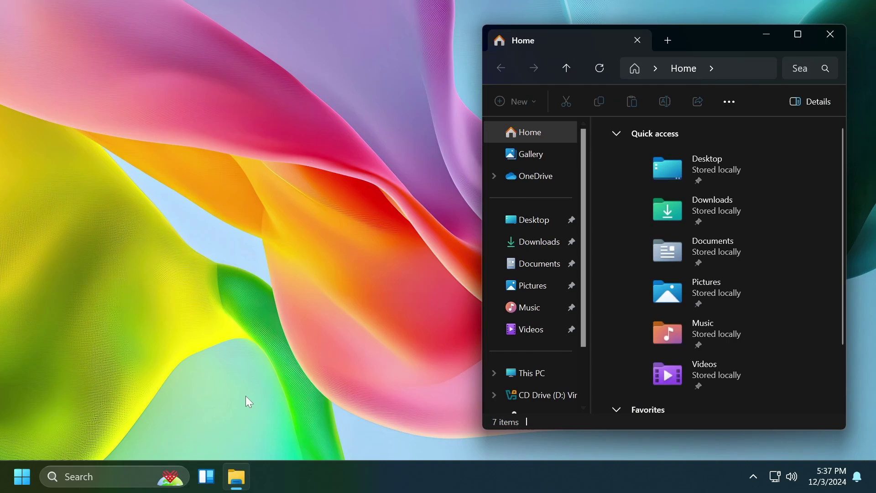
pyautogui.click(137, 486)
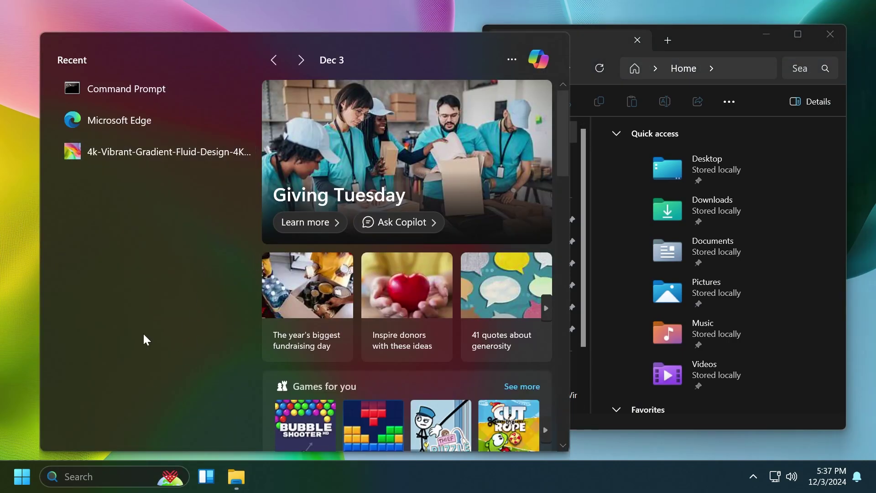
pyautogui.write('4k')
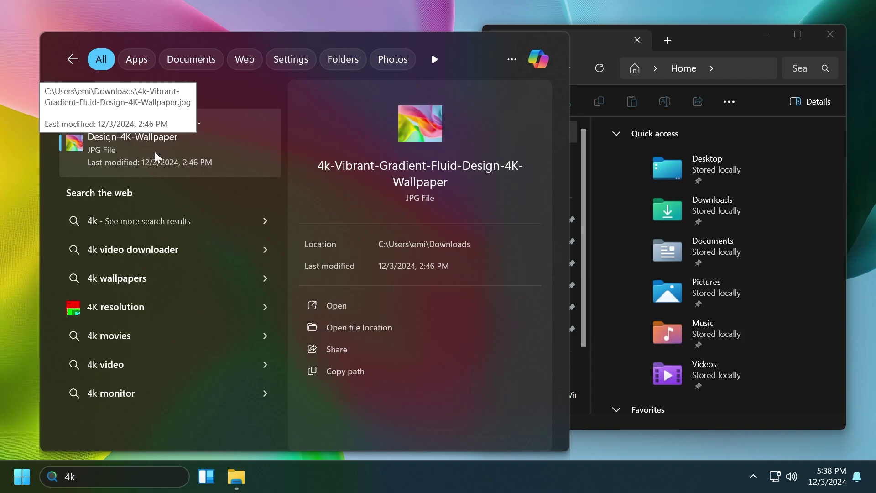
pyautogui.click(356, 328)
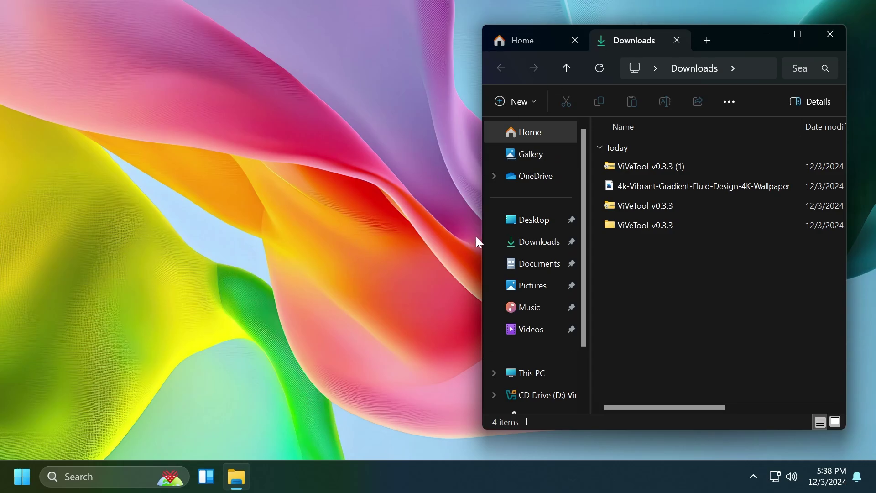
# Widen the Downloads window and turn on 'Open desktop folders and external folder links in new tab'
pyautogui.moveTo(476, 238); pyautogui.dragTo(322, 238)
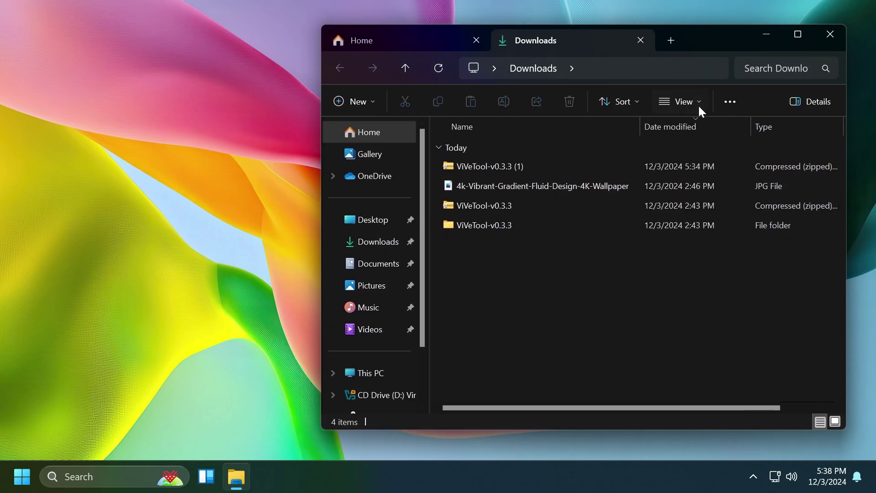
pyautogui.click(727, 108)
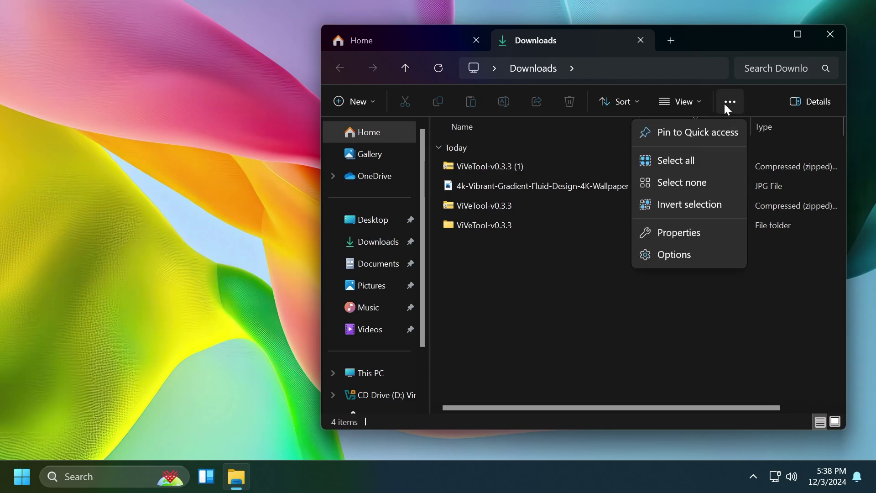
pyautogui.click(684, 252)
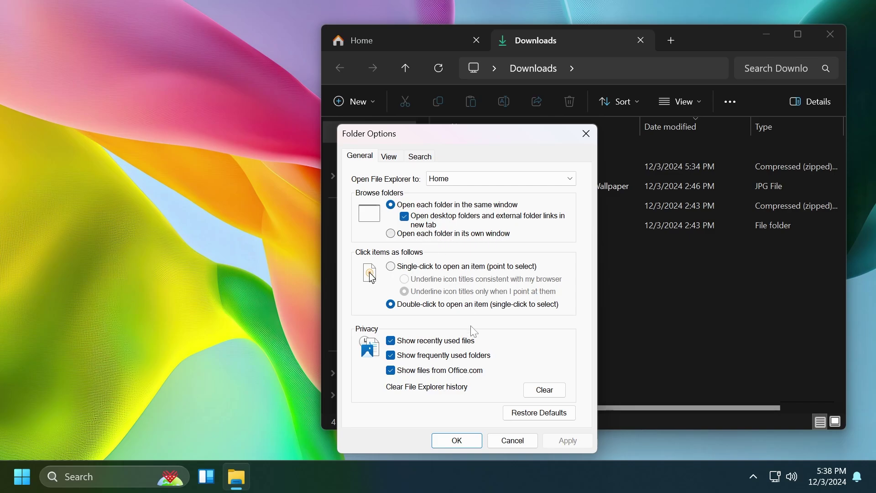
pyautogui.click(458, 441)
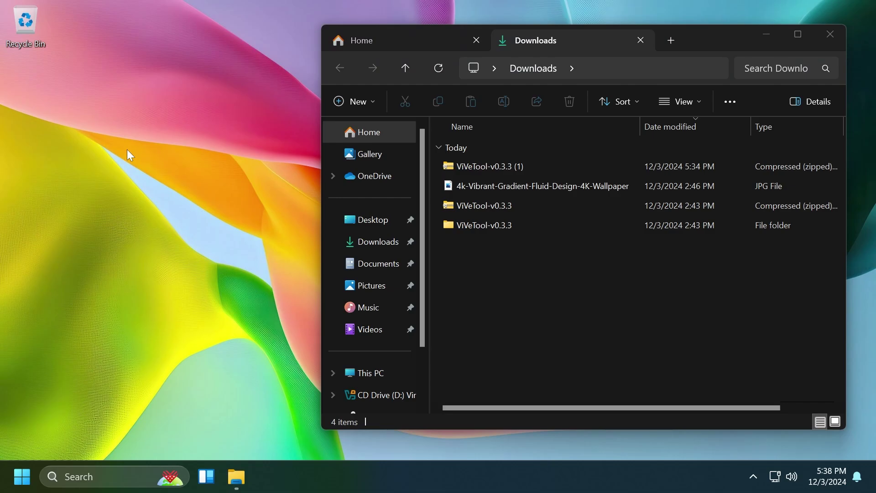
# Create a desktop folder named 'asd', open it in a new tab, then close the extra tabs
pyautogui.rightClick(114, 132)
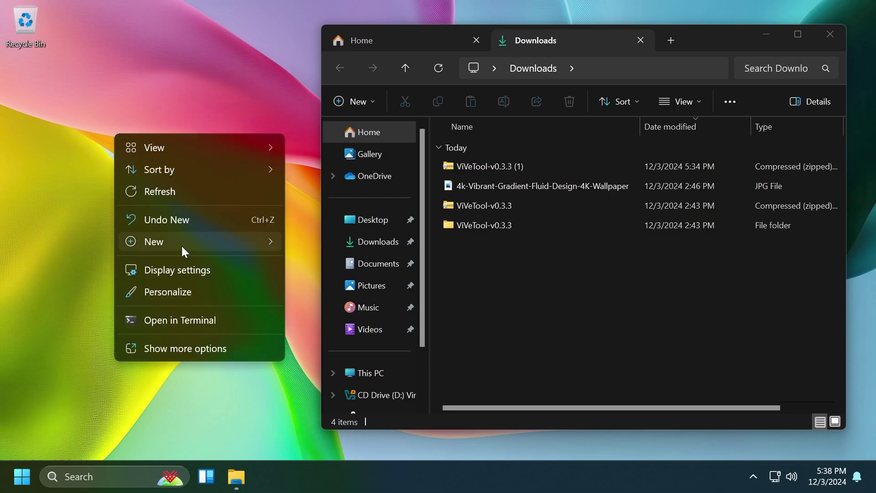
pyautogui.moveTo(182, 244)
pyautogui.click(317, 245)
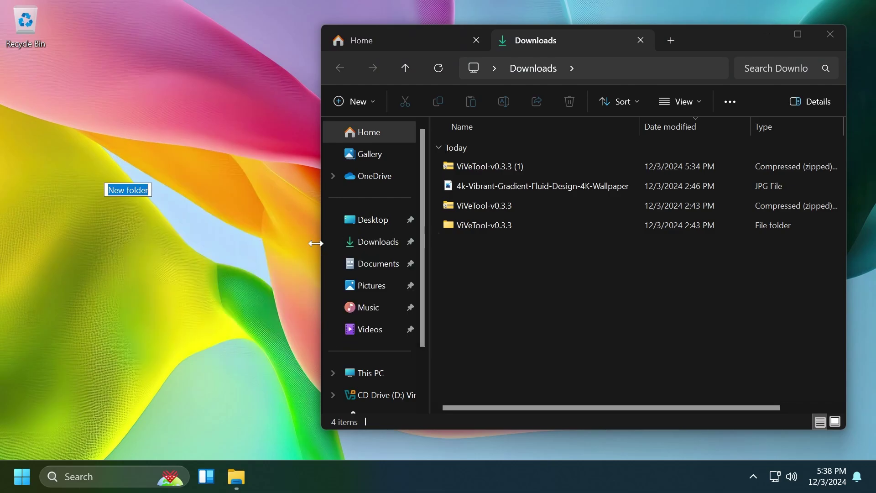
pyautogui.write('asd')
pyautogui.click(200, 243)
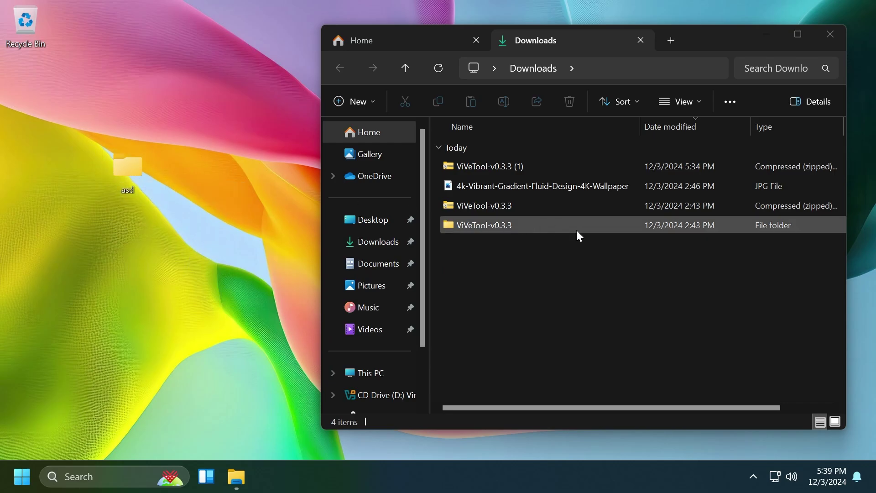
pyautogui.doubleClick(131, 165)
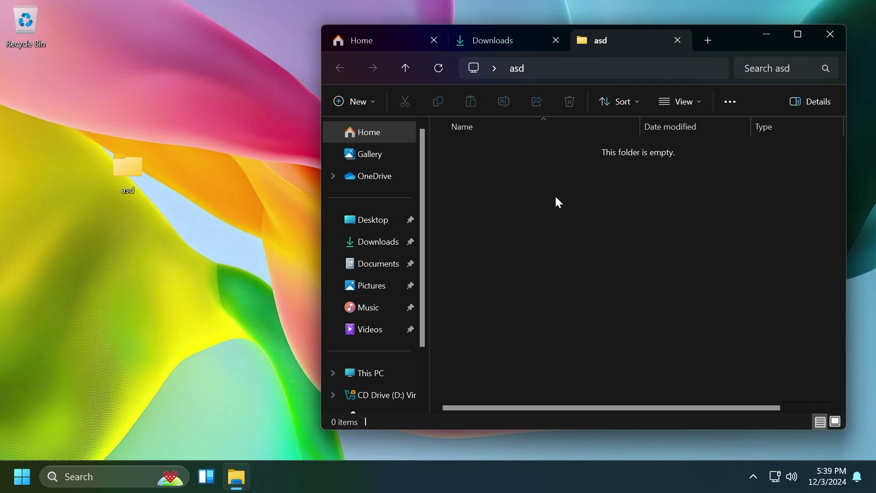
pyautogui.hotkey('ctrl', 'w')
pyautogui.hotkey('ctrl', 'w')
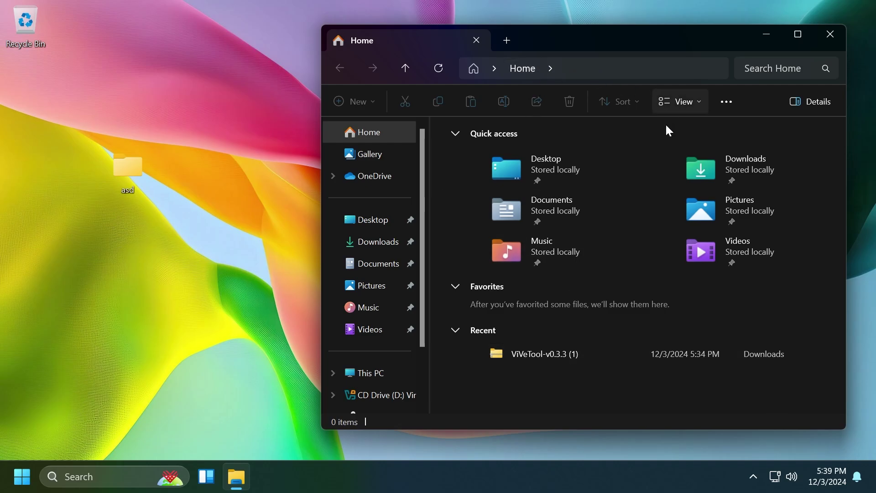
# Move the File Explorer window left and close it
pyautogui.moveTo(606, 42); pyautogui.dragTo(551, 40)
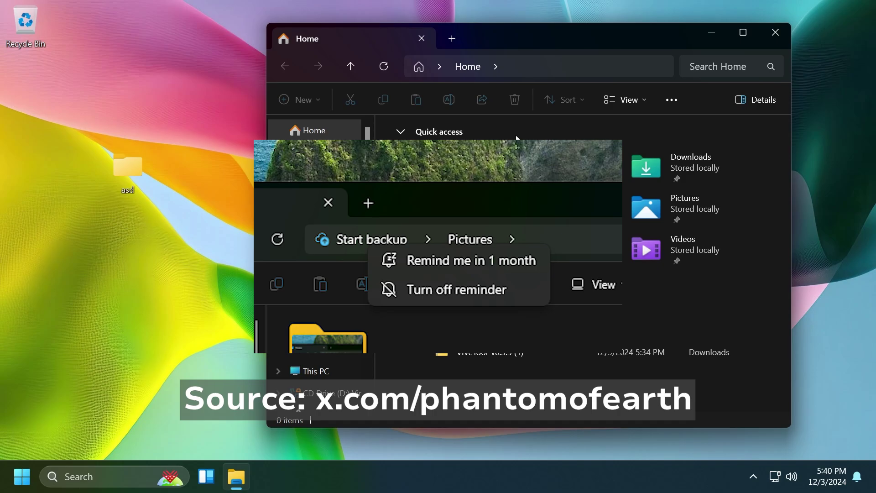
pyautogui.click(777, 34)
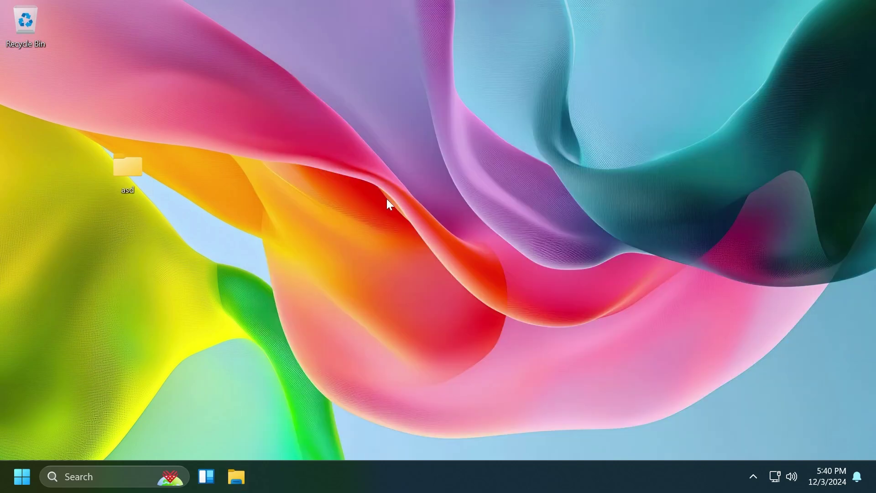